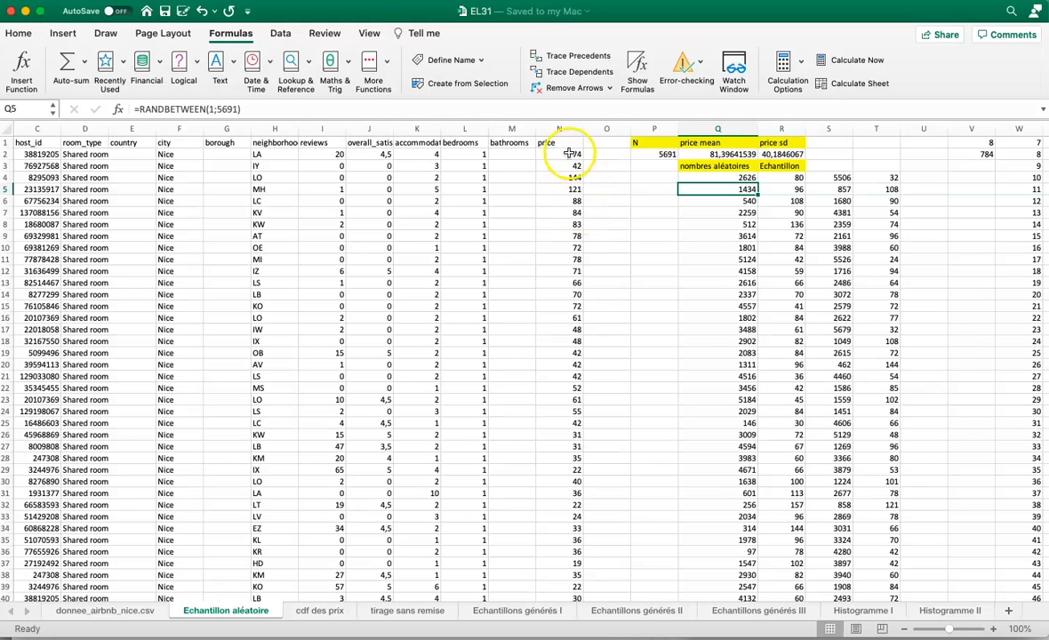
Step: Examine the price column and the formulas in the first cells of the nombres aléatoires column
click(558, 128)
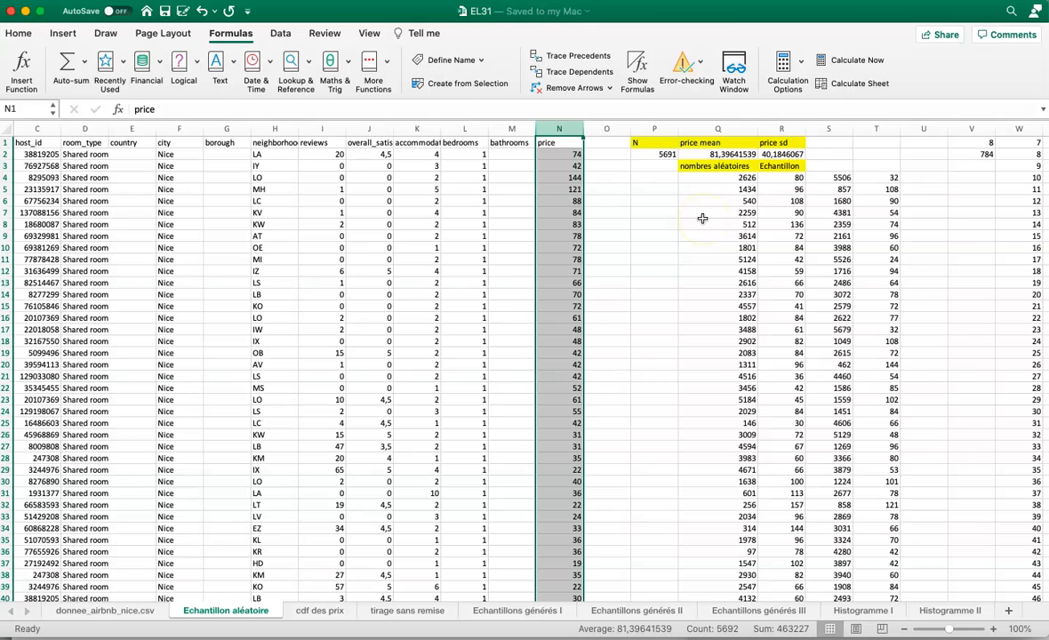
click(683, 180)
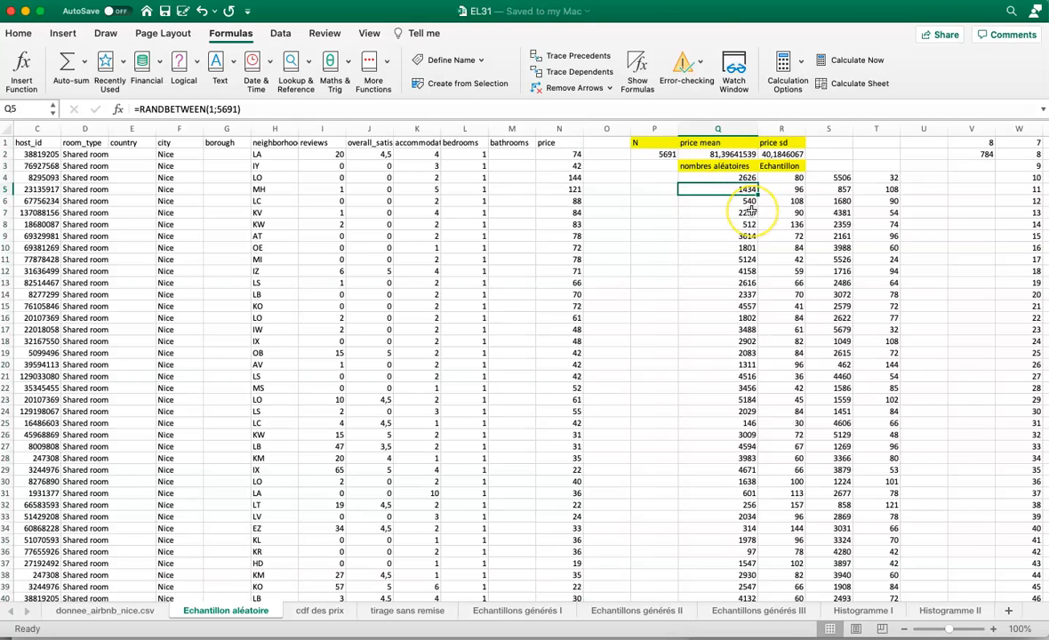
key(Down)
key(Down)
key(Down)
key(Down)
key(Down)
key(Down)
key(Down)
key(Up)
key(Up)
key(Up)
key(Up)
key(Up)
key(Up)
key(Up)
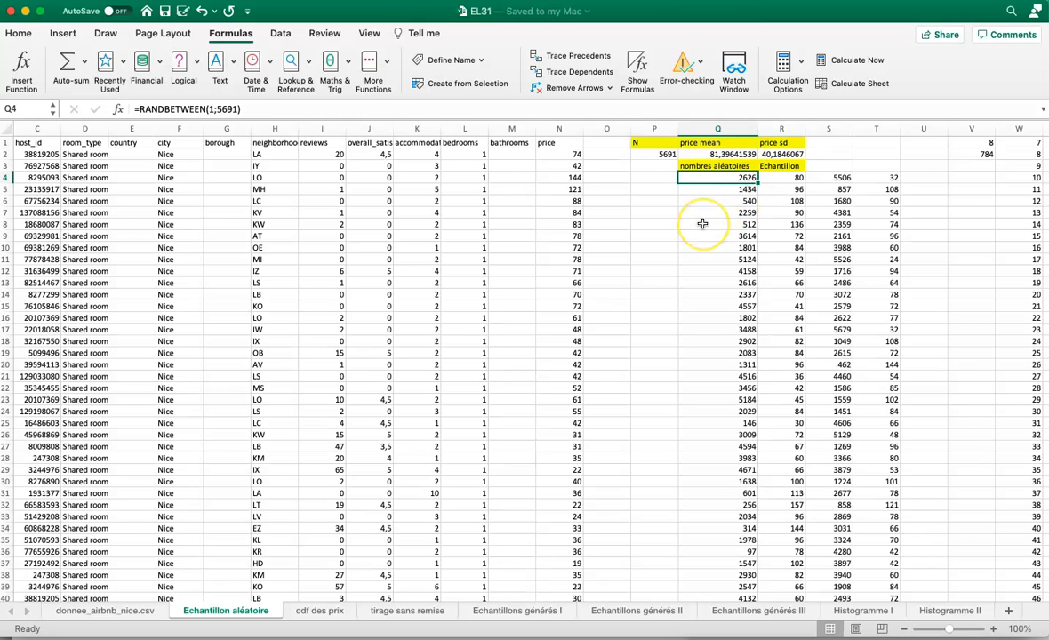
key(Down)
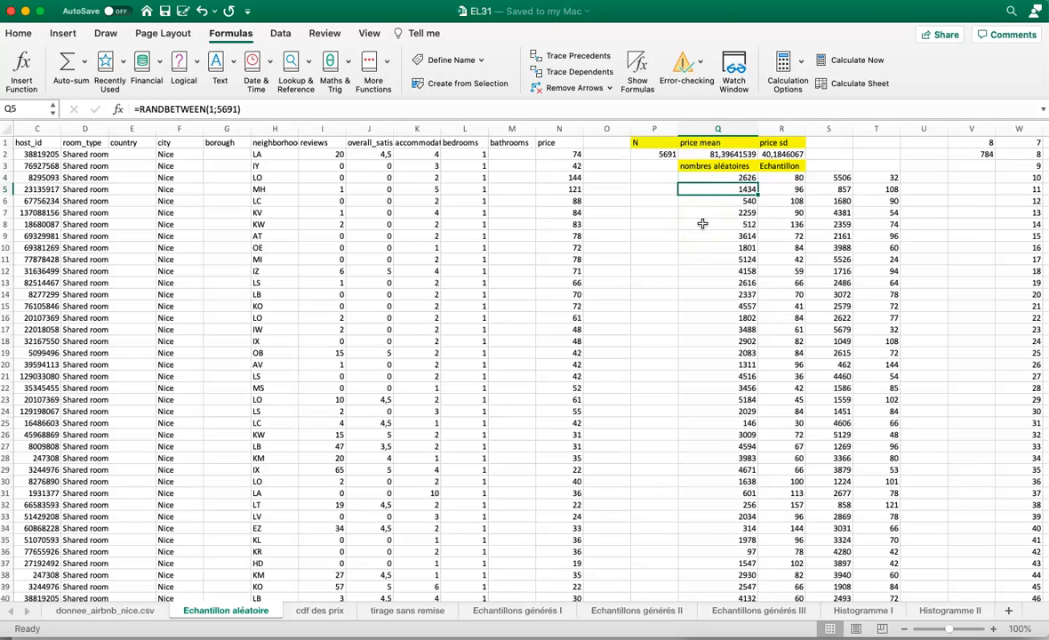
key(Down)
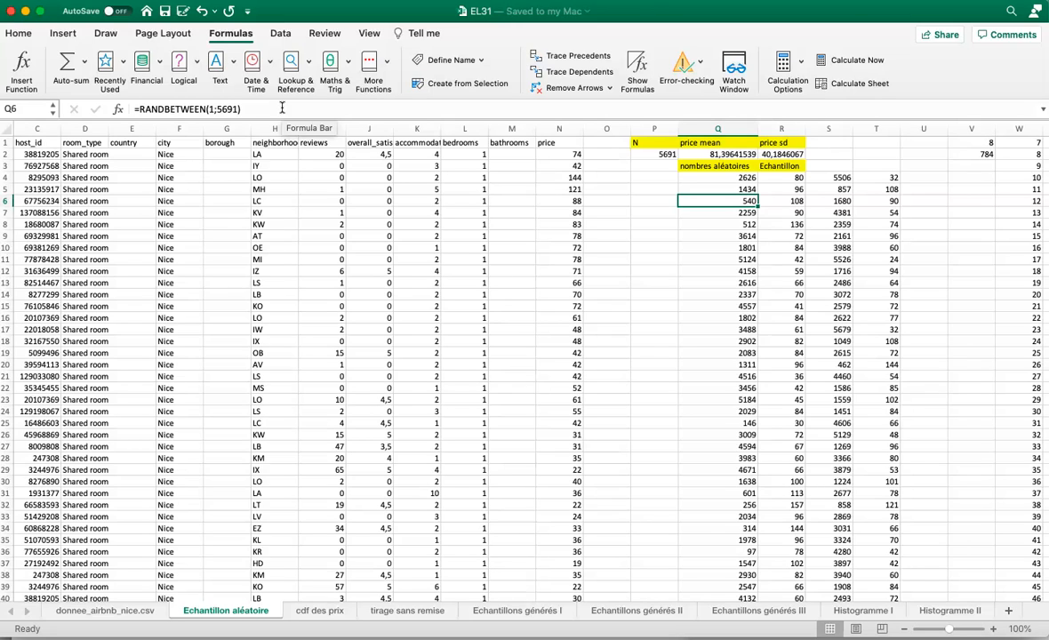
key(Up)
key(Up)
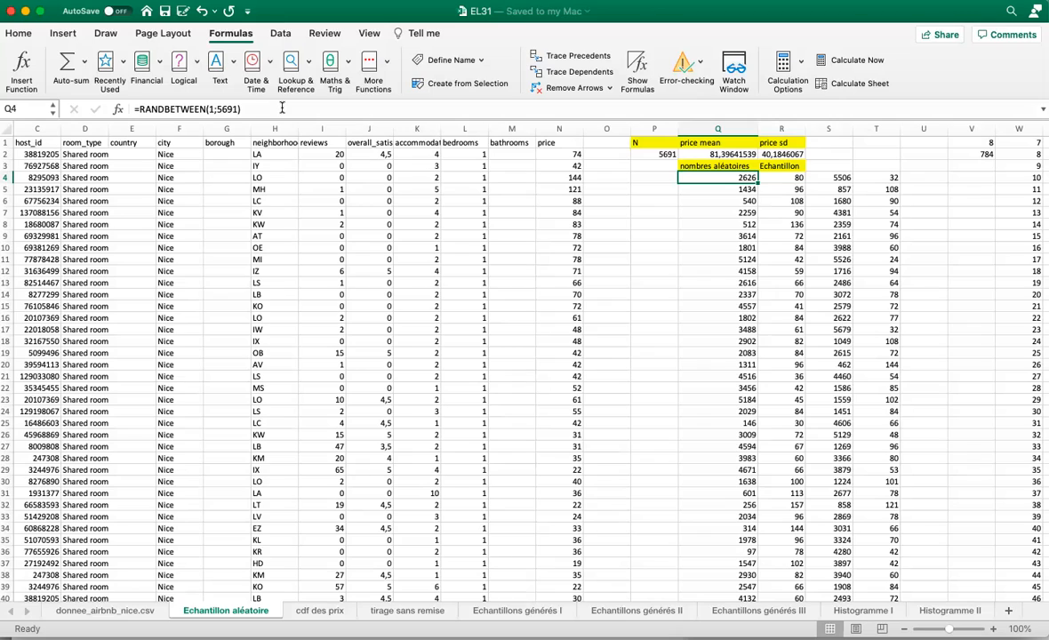
Step: Compare the Echantillon formula in R4 with the random-number formula in Q4
key(Right)
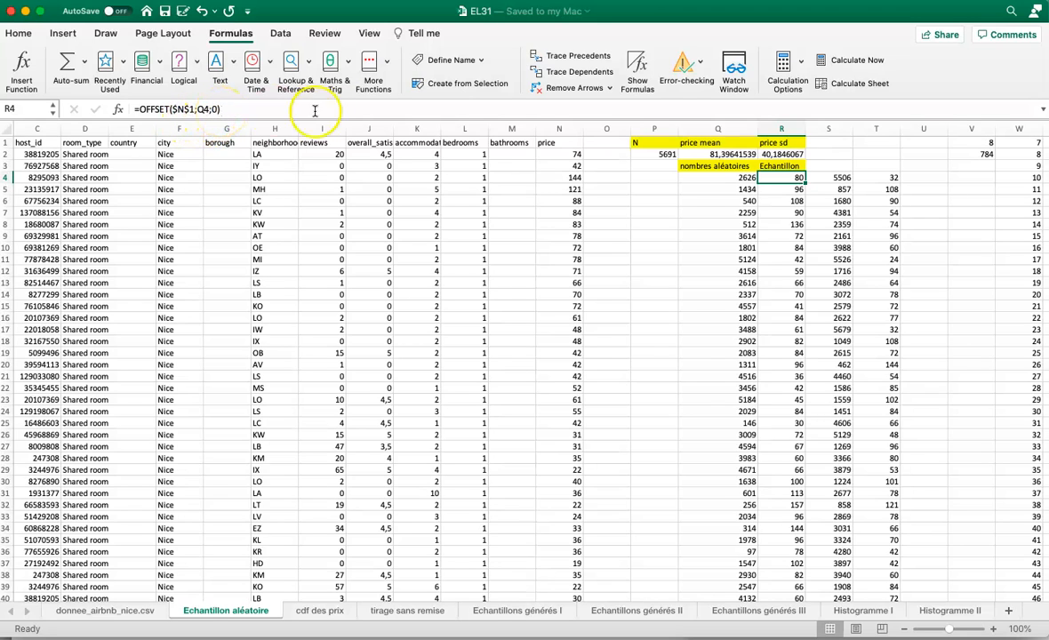
key(Left)
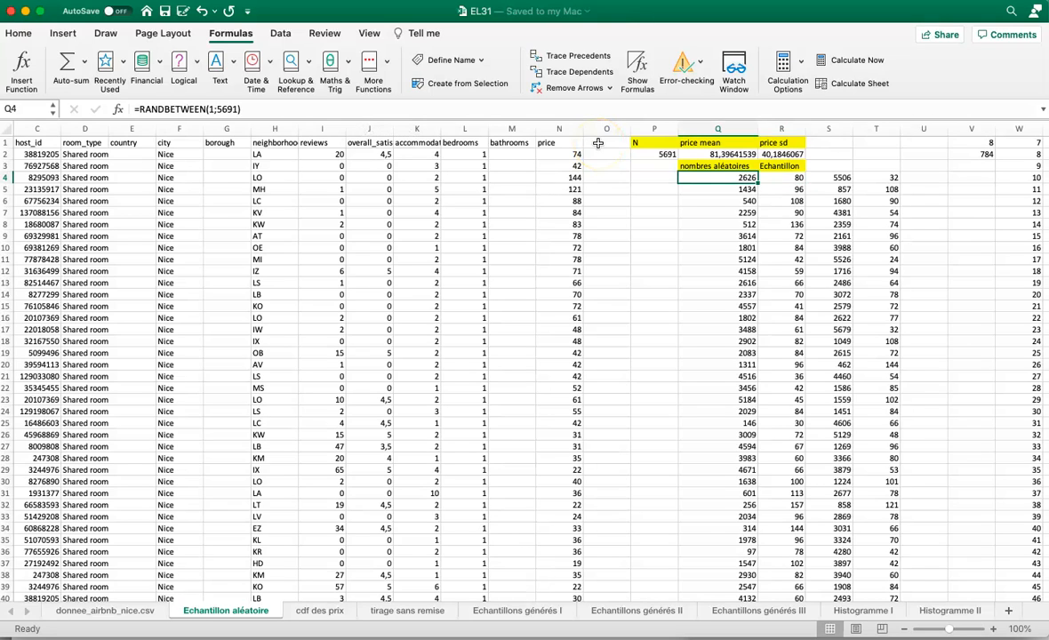
key(Right)
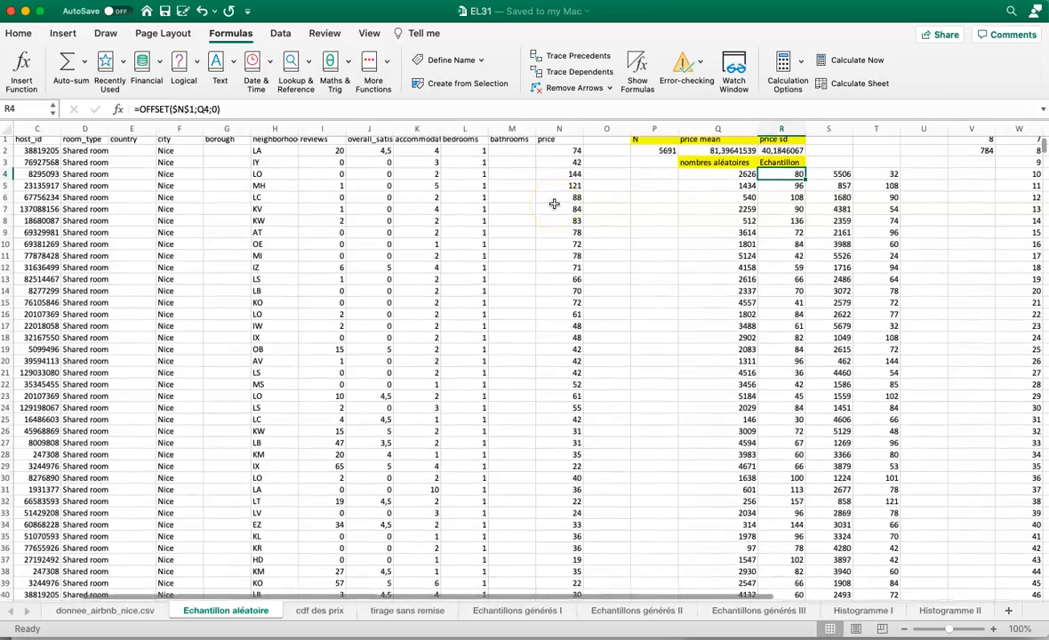
Step: Locate the price in cell N2627 of the data list, and return to the start of the sheet
scroll(554, 203, down, 20)
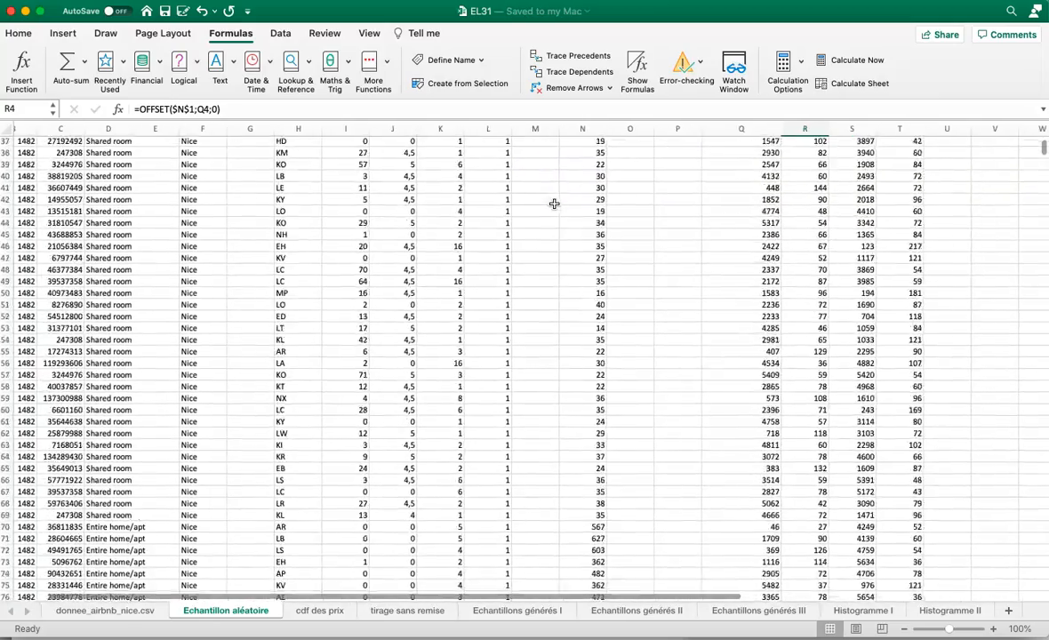
scroll(554, 204, down, 20)
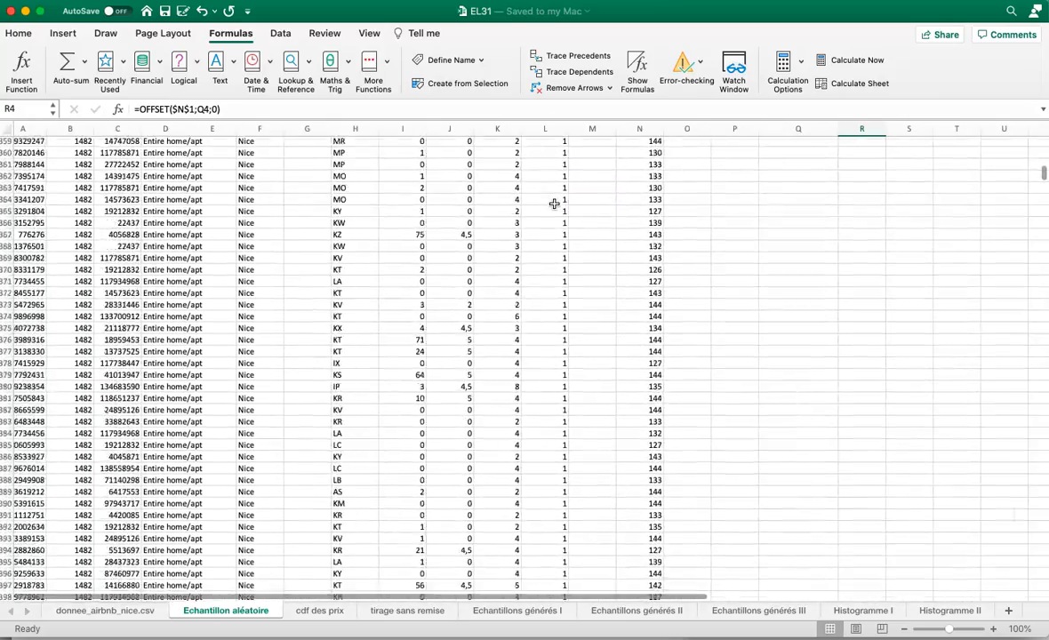
scroll(554, 204, down, 13)
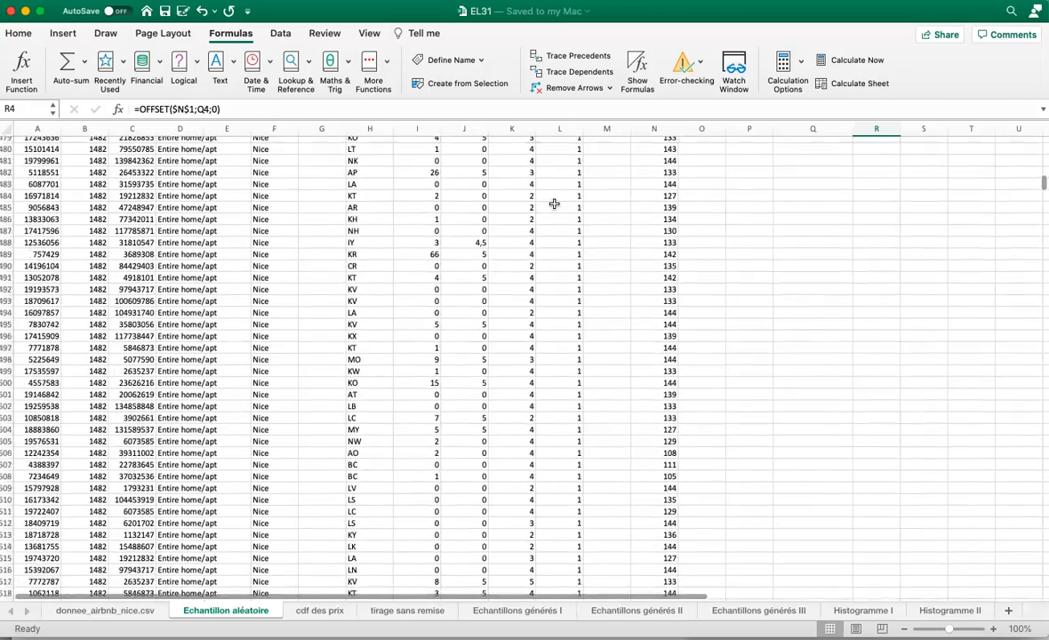
drag(334, 10, 336, 11)
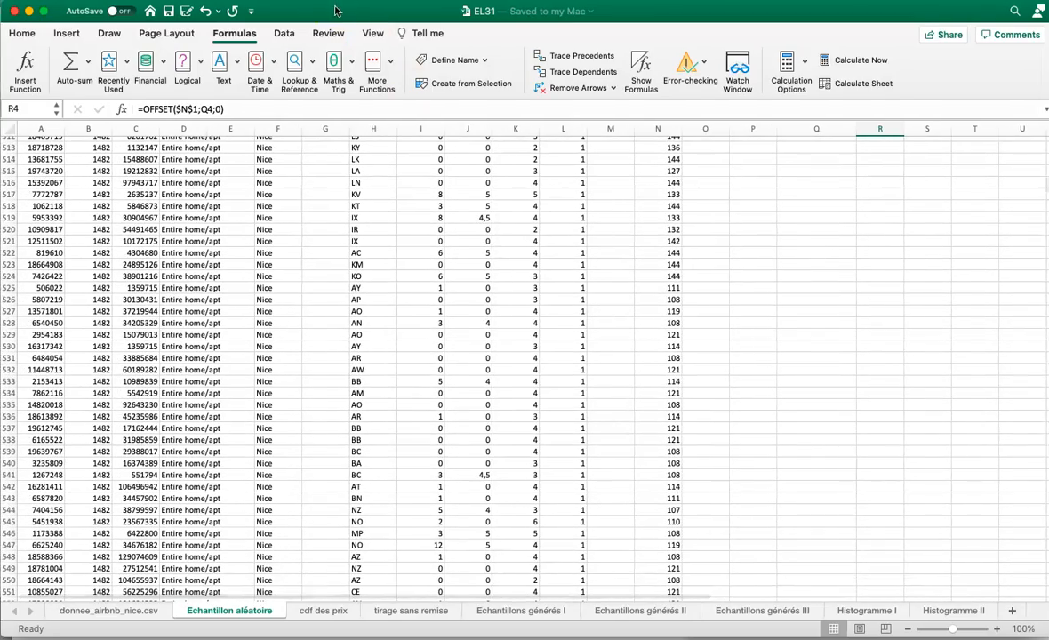
scroll(415, 234, down, 20)
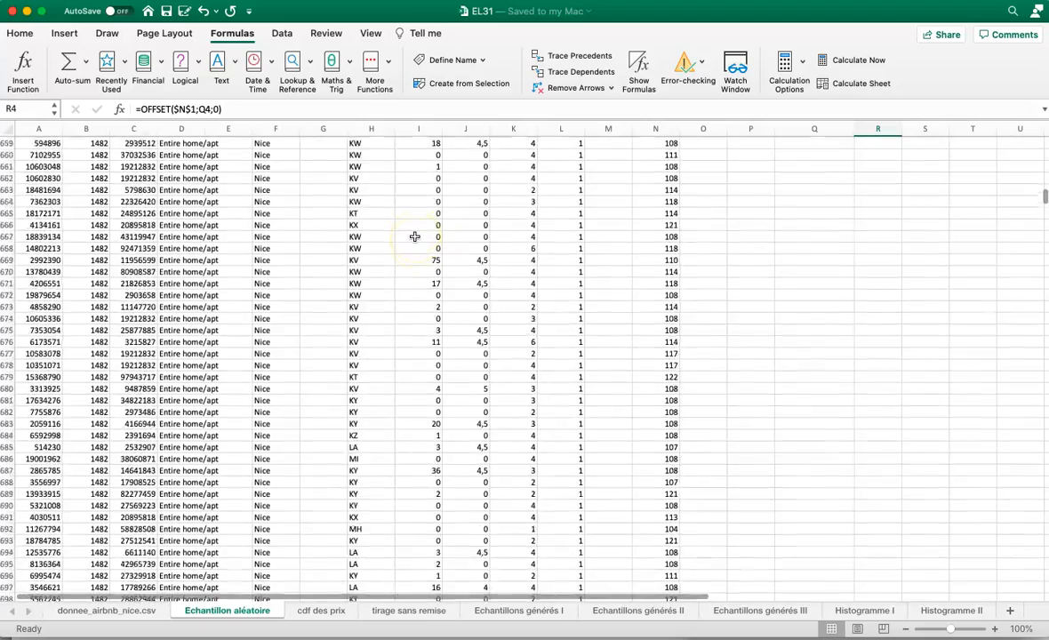
scroll(414, 237, down, 20)
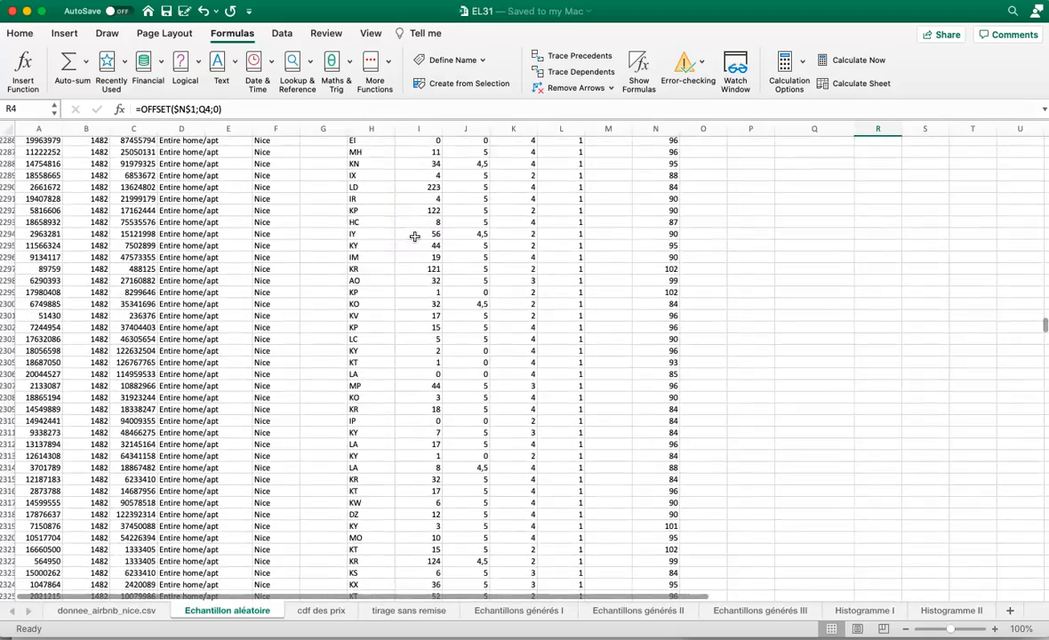
scroll(414, 236, down, 20)
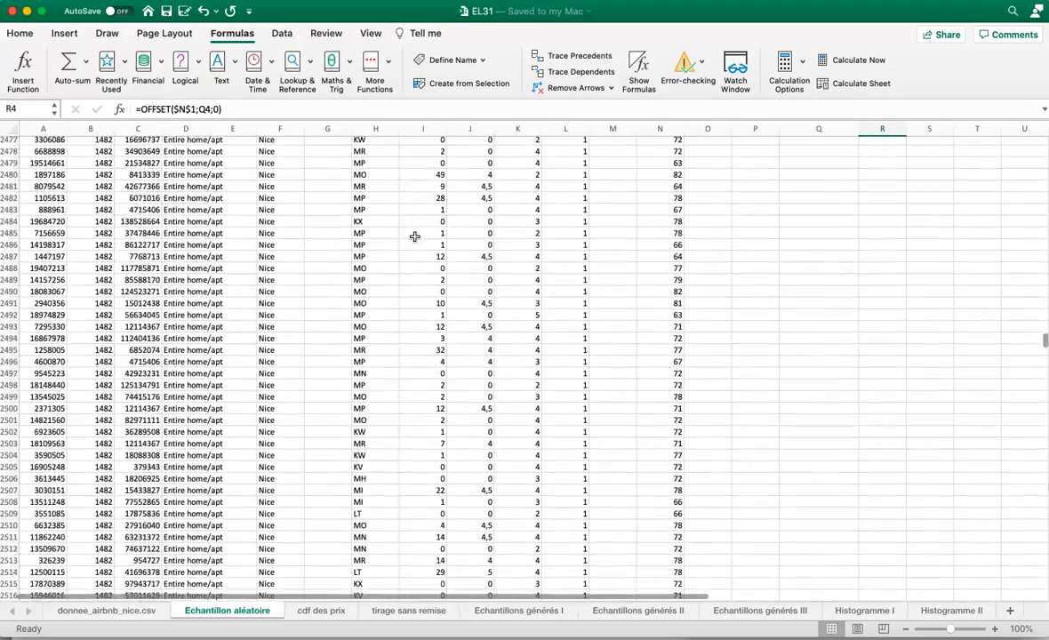
scroll(414, 237, down, 10)
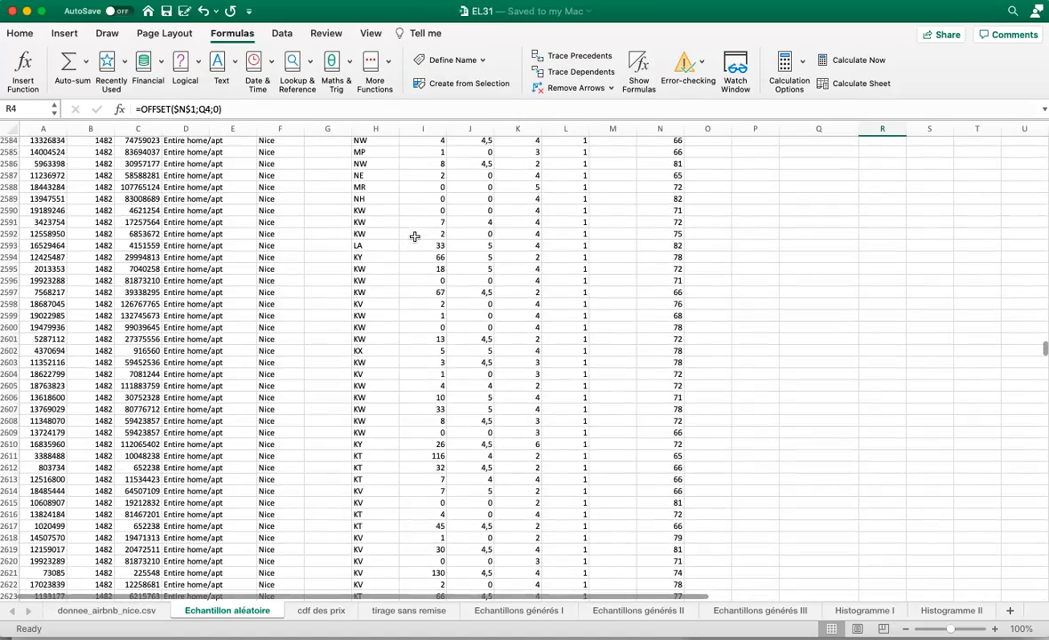
scroll(414, 236, down, 1)
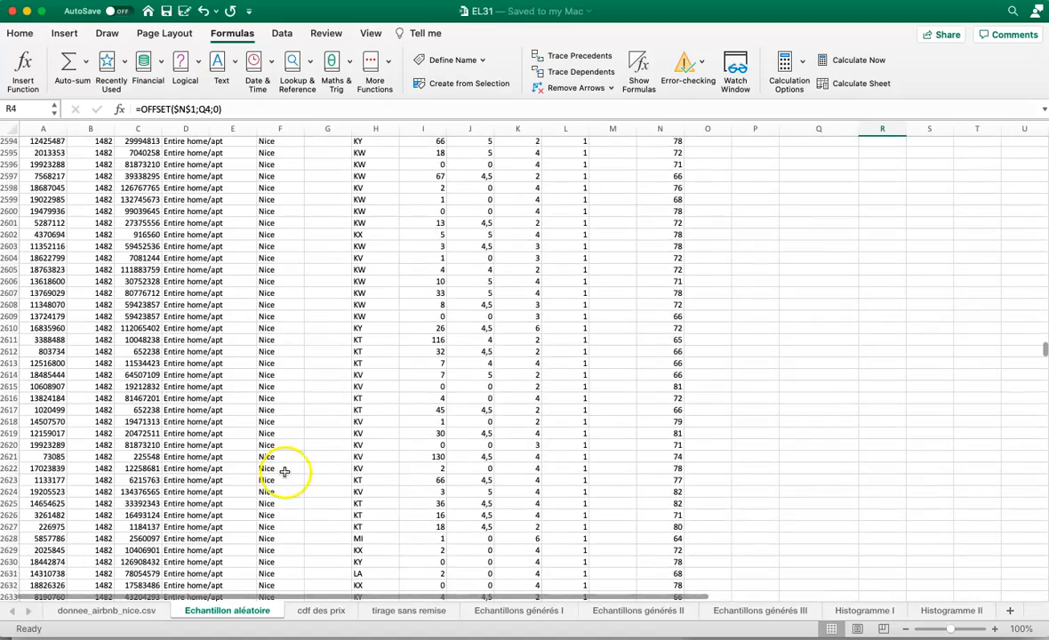
click(670, 527)
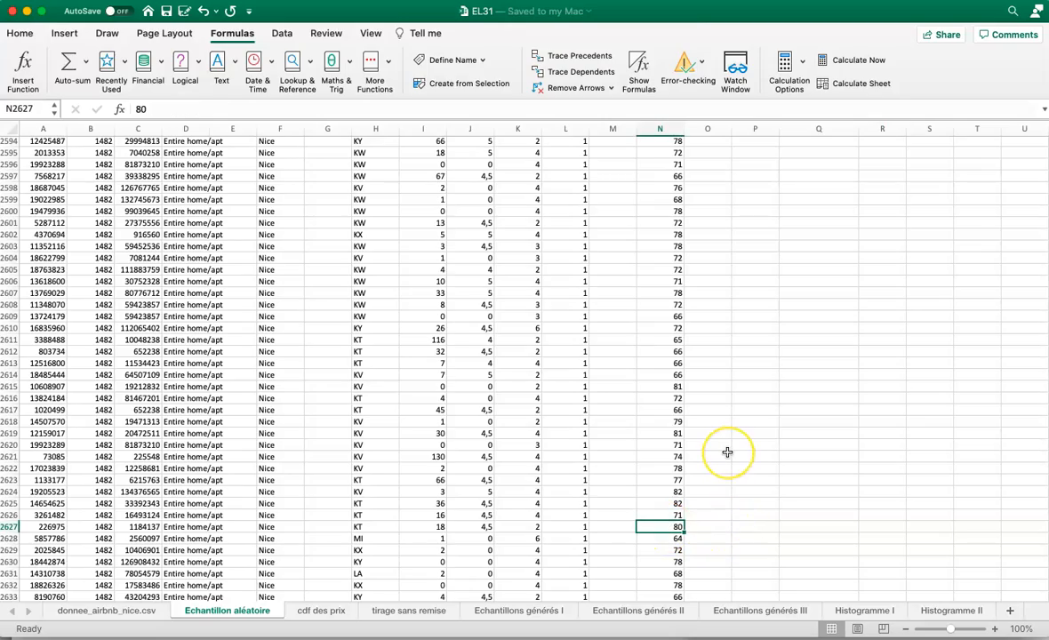
scroll(727, 452, up, 20)
scroll(727, 453, up, 20)
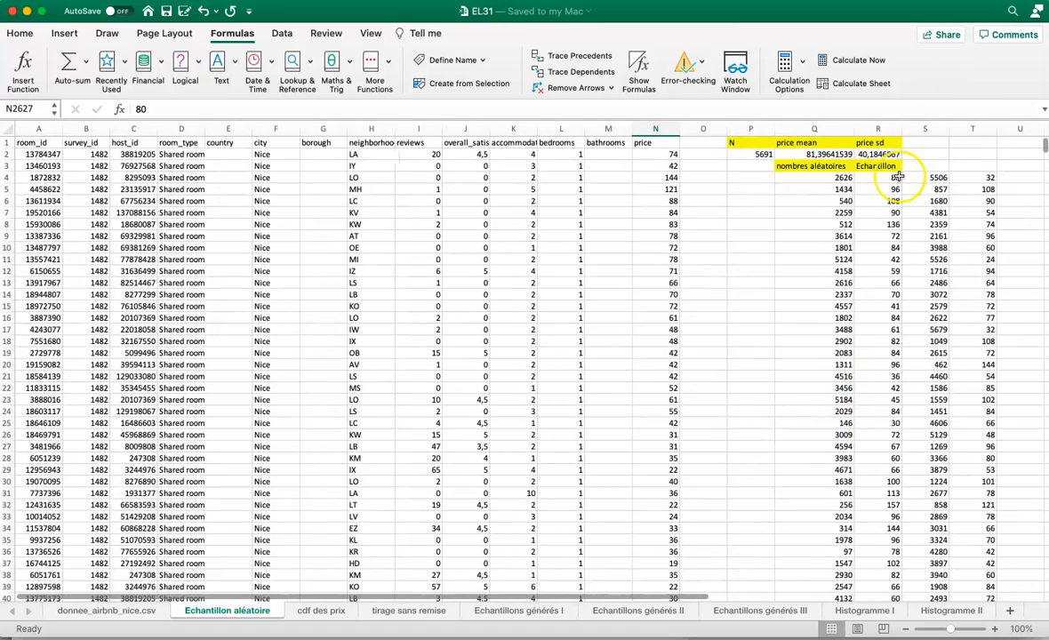
Step: Inspect the Echantillon formulas one by one from R4 to R7
click(890, 178)
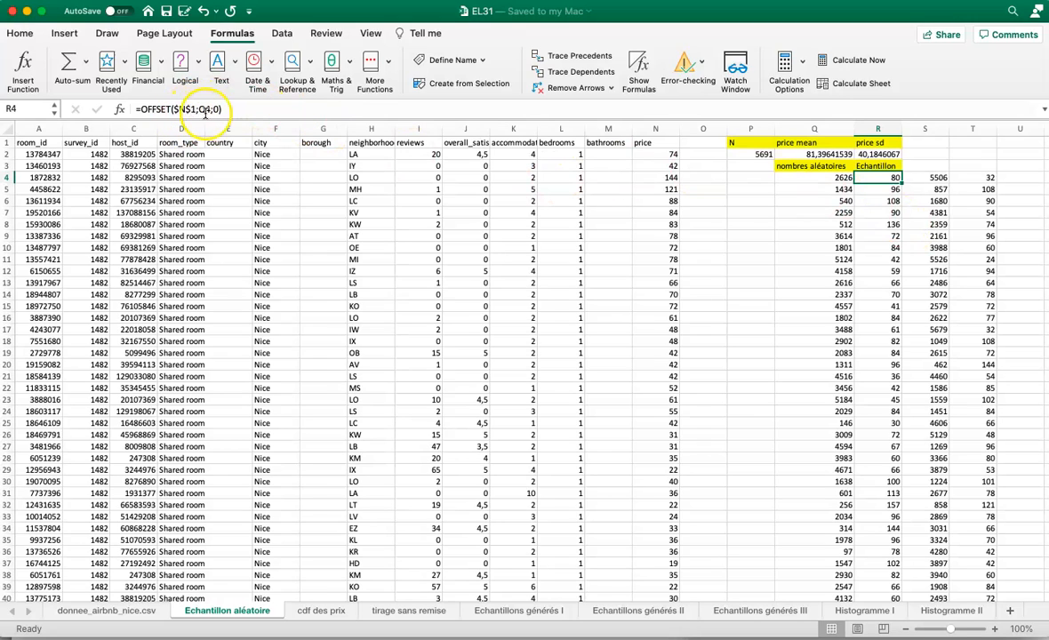
click(889, 189)
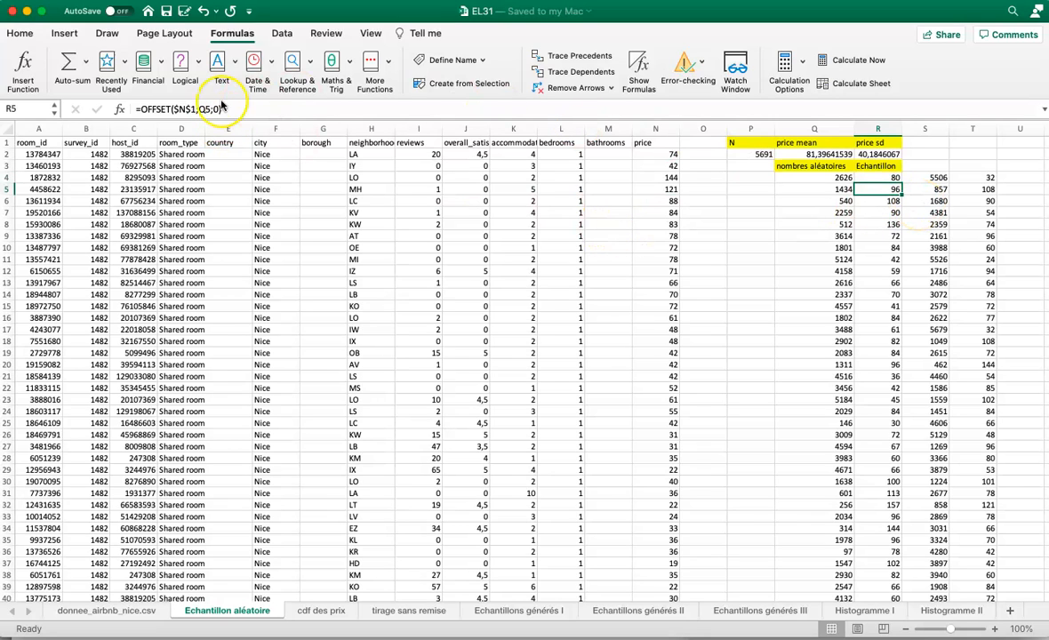
key(Down)
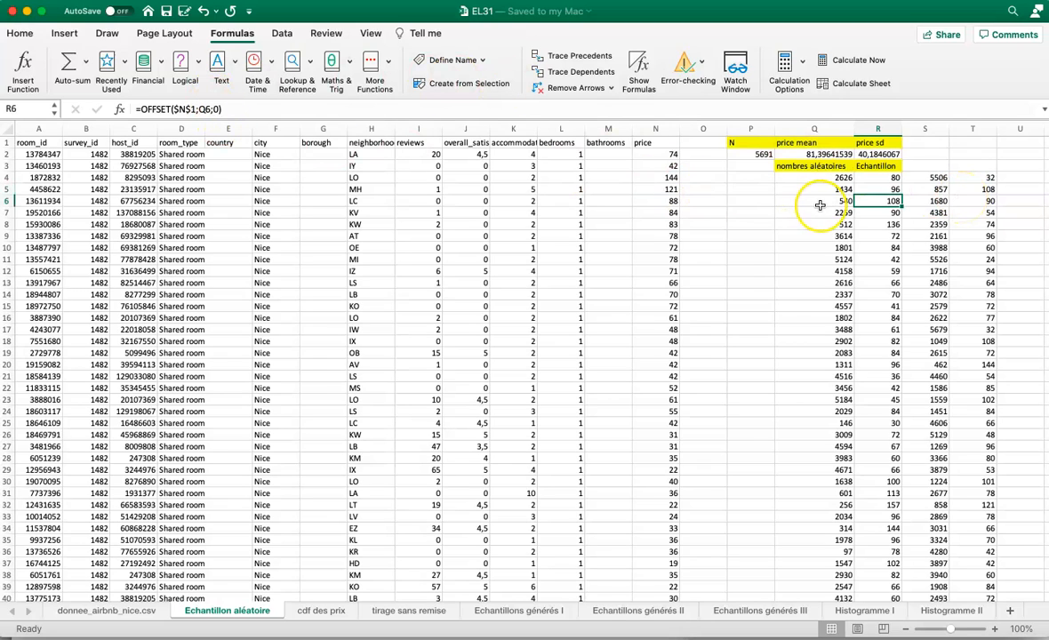
key(Down)
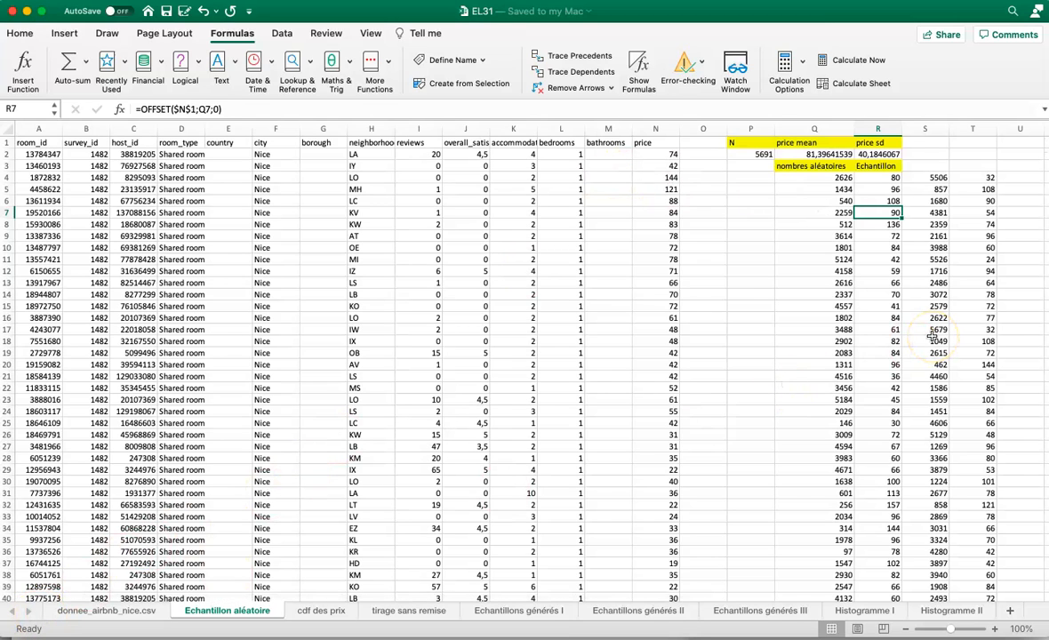
Step: Check the end of the random sample in row 103, including the formula in R103, and return towards the first rows
scroll(889, 332, down, 20)
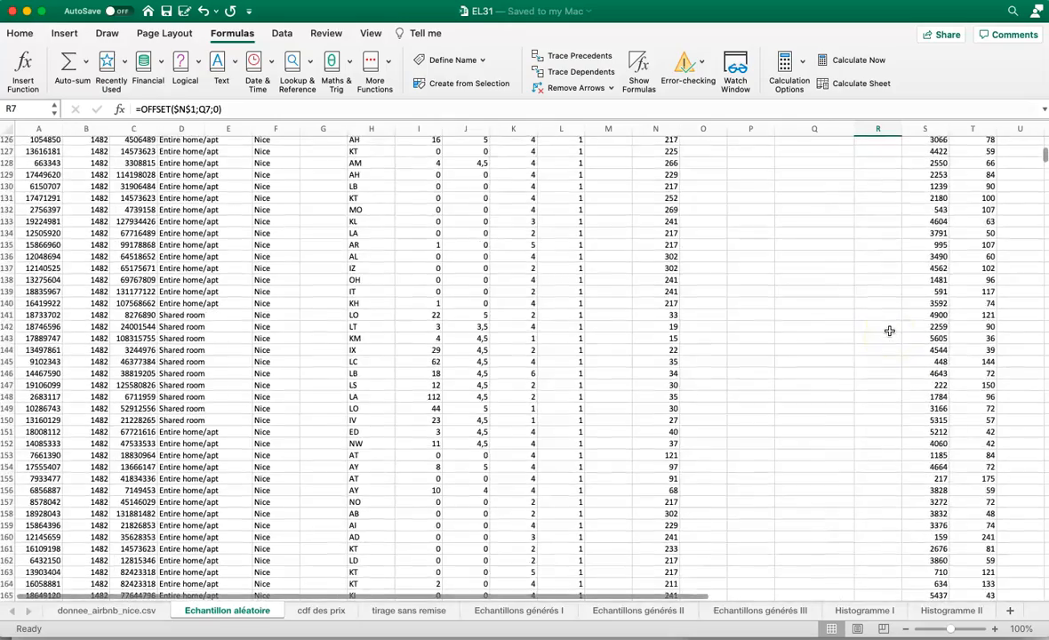
scroll(889, 332, up, 10)
click(884, 470)
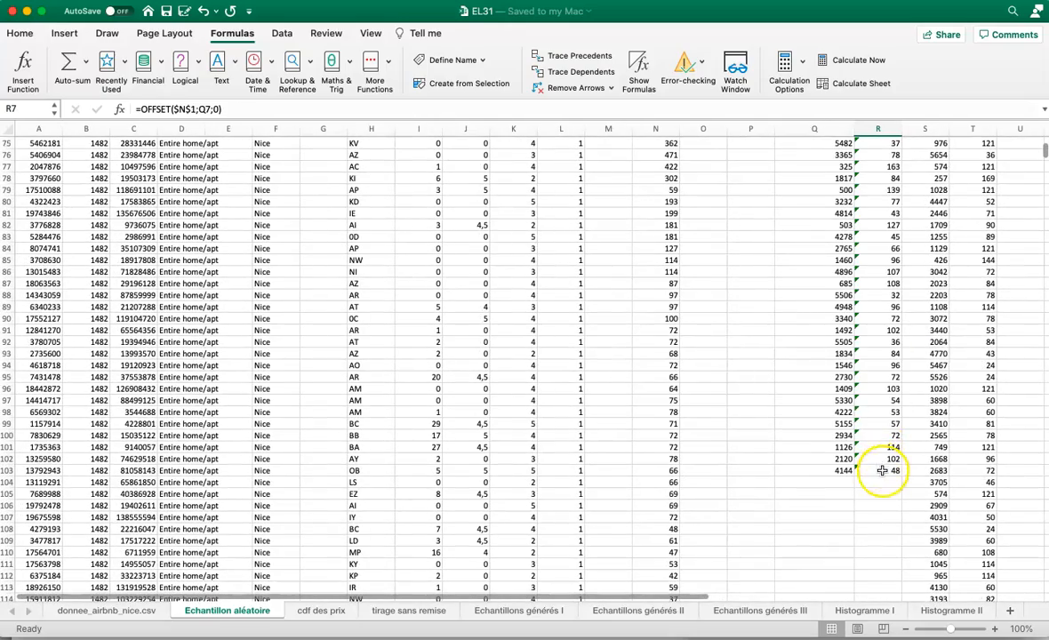
key(Left)
key(Left)
key(Right)
key(Right)
scroll(896, 315, up, 20)
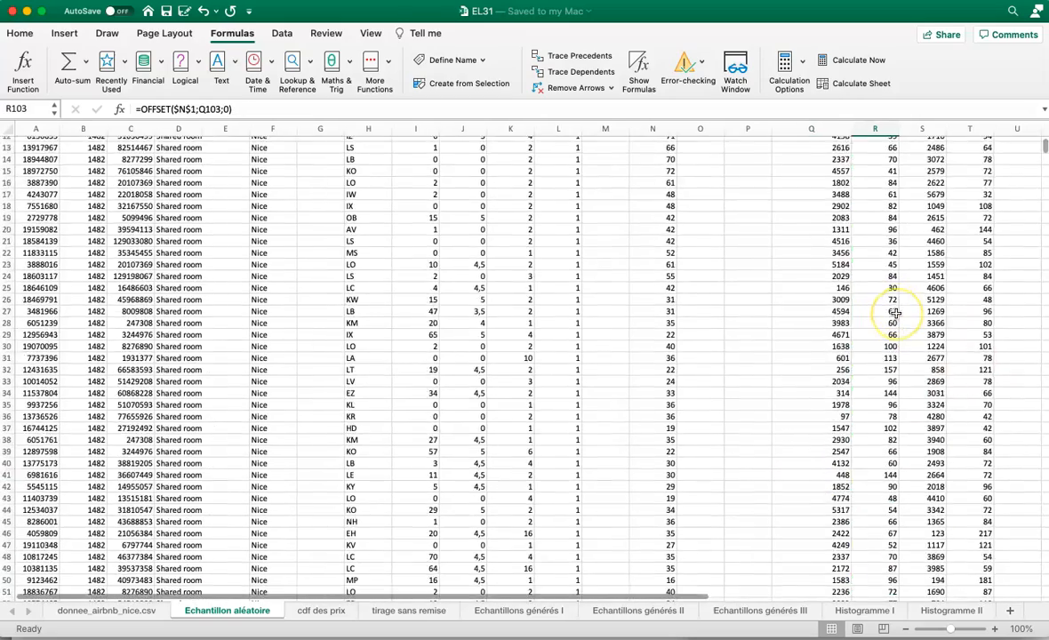